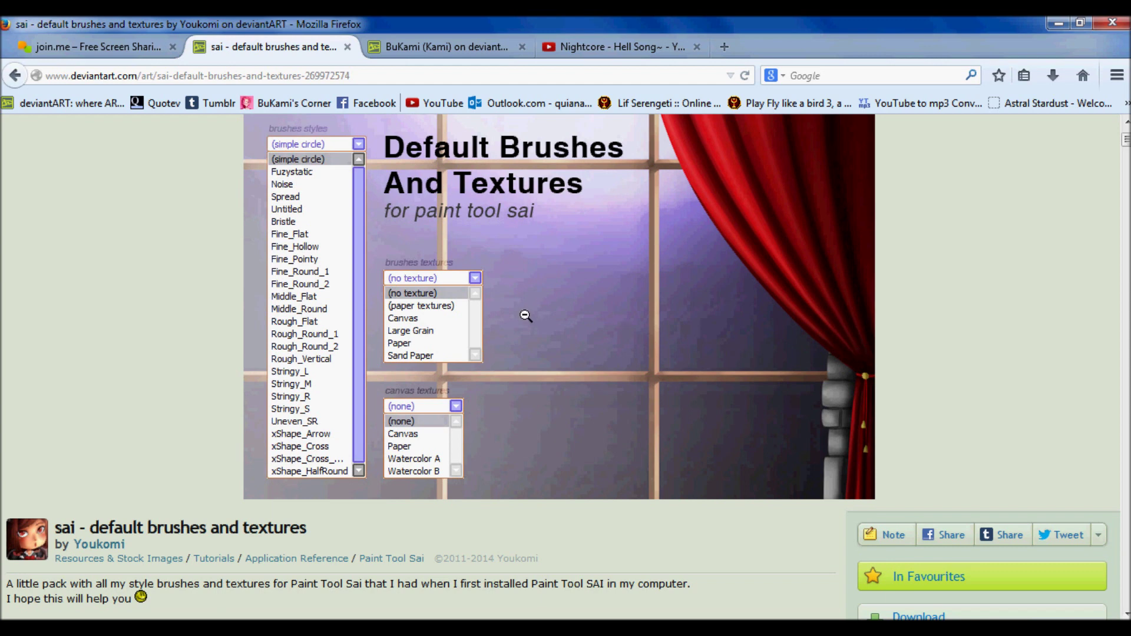
# Step: From Firefox's downloads list, open the folder containing the sai default brushes and textures zip
pyautogui.scroll(3, 526, 316)
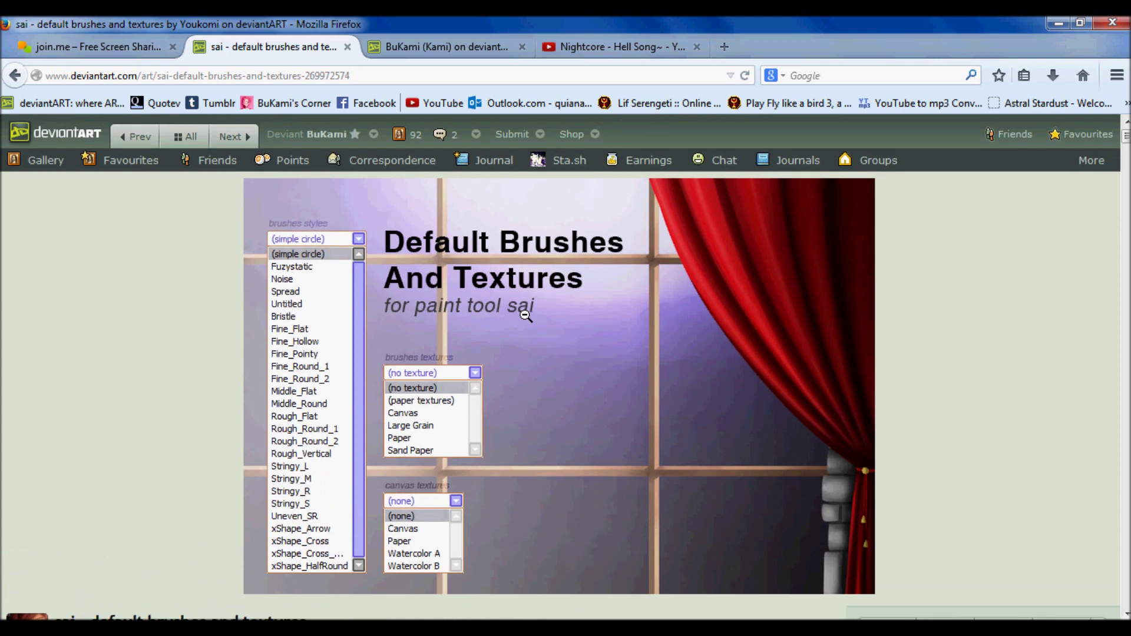
pyautogui.scroll(-6, 525, 316)
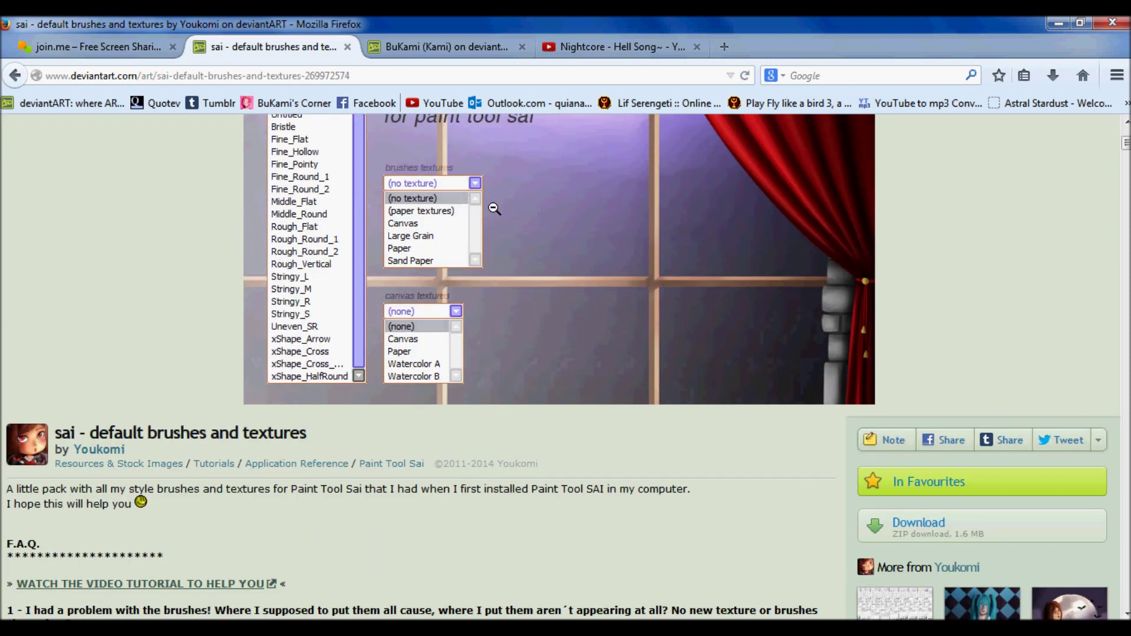
pyautogui.scroll(6, 493, 208)
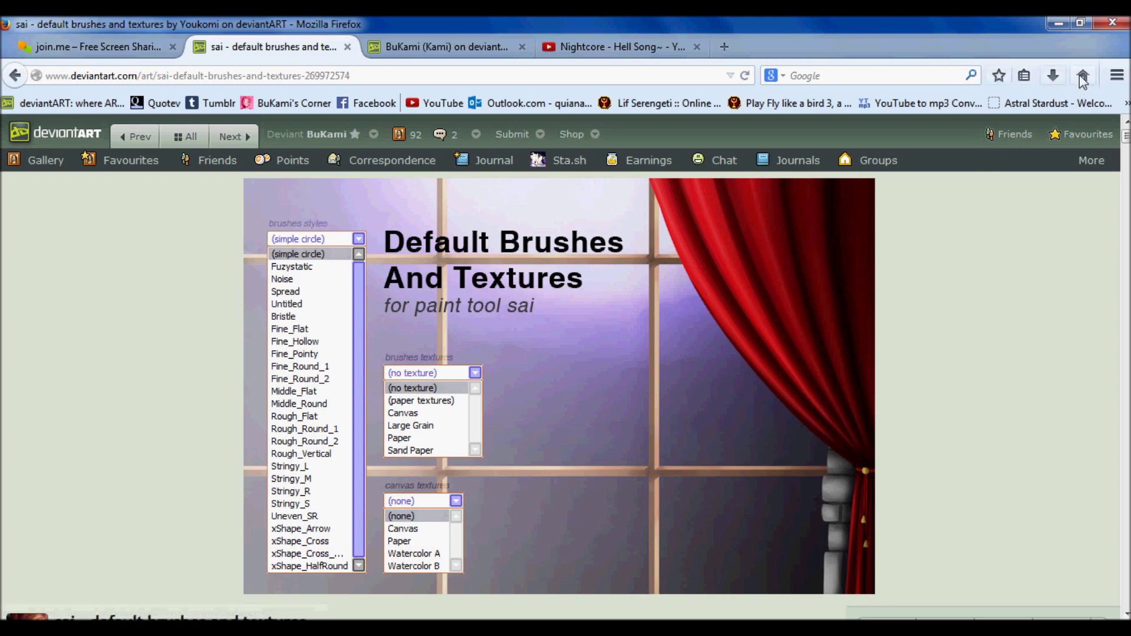
pyautogui.scroll(-5, 952, 295)
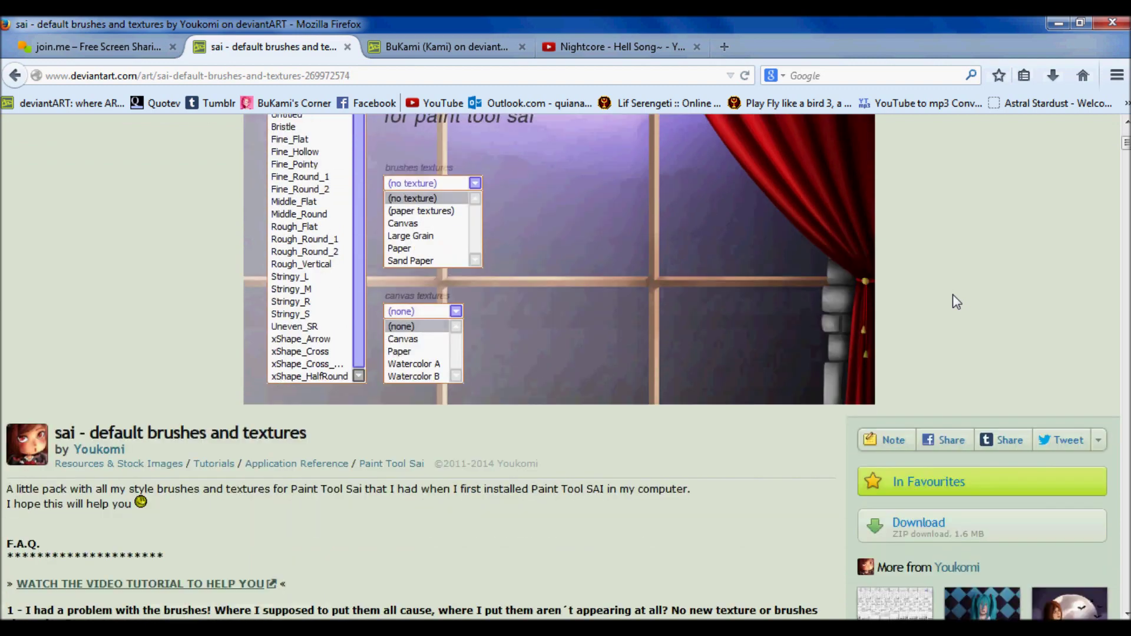
pyautogui.scroll(3, 952, 302)
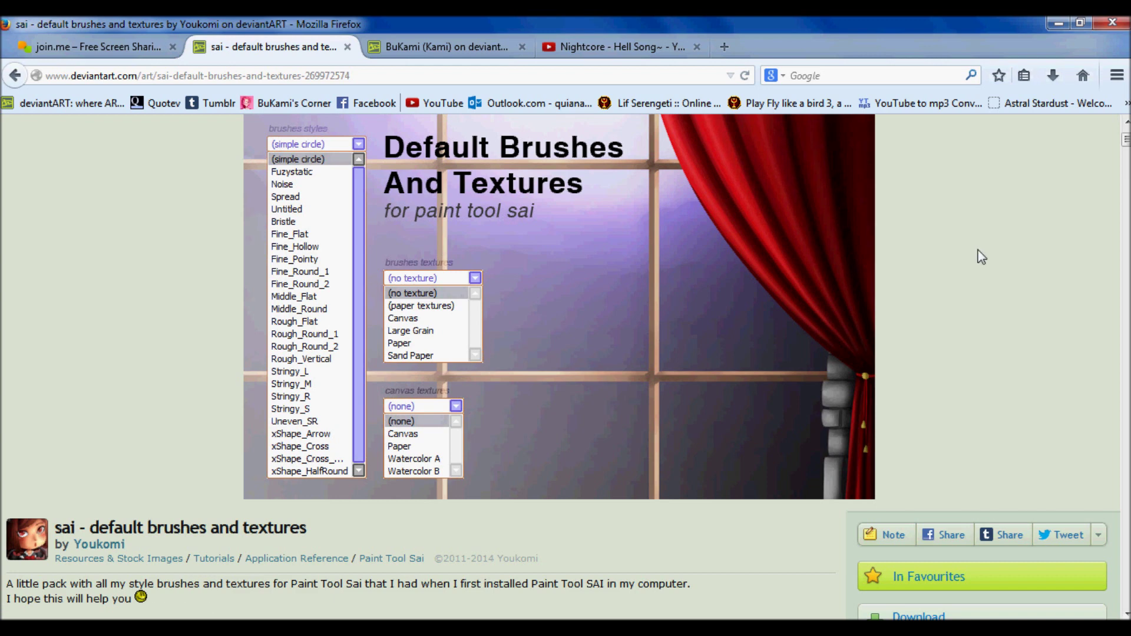
pyautogui.scroll(3, 978, 248)
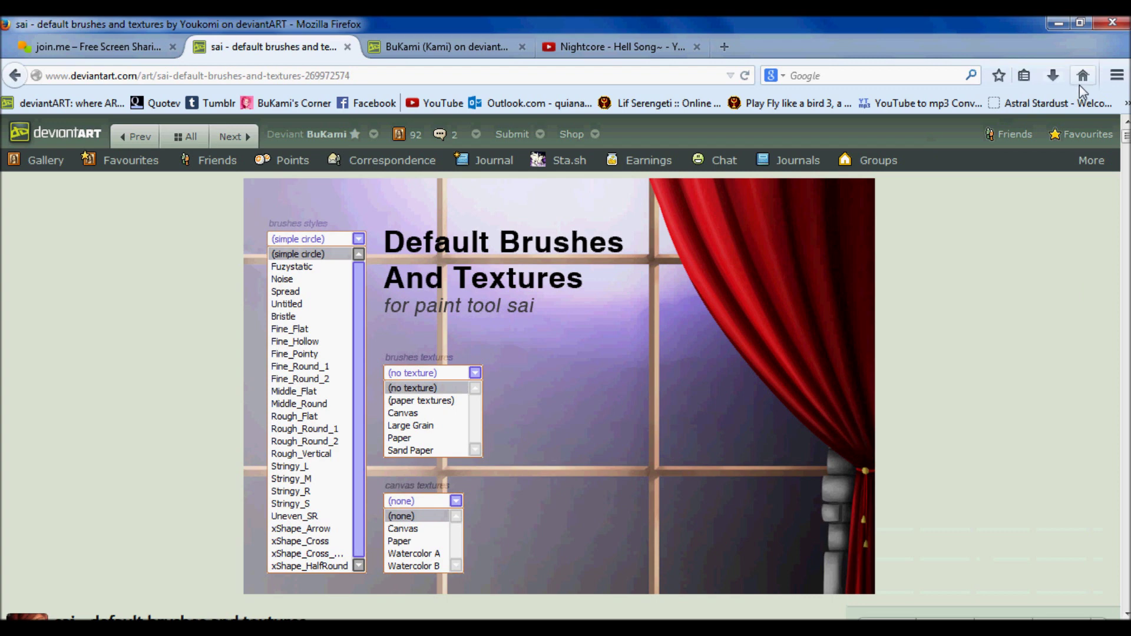
pyautogui.click(1116, 80)
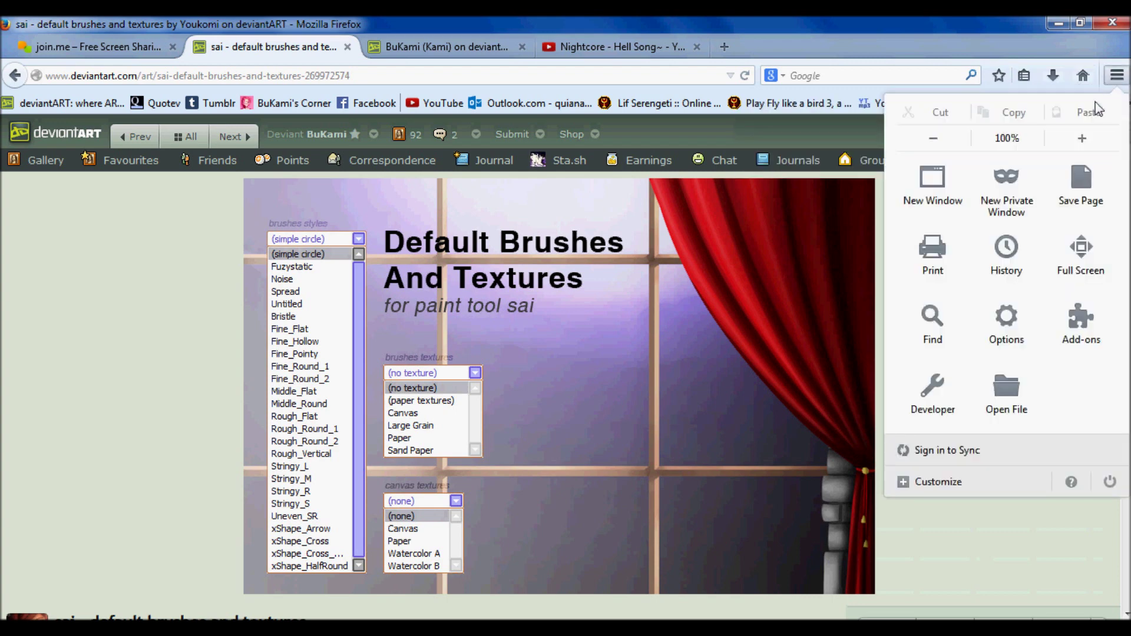
pyautogui.click(1019, 552)
pyautogui.click(1052, 76)
pyautogui.click(1052, 76)
pyautogui.click(1052, 75)
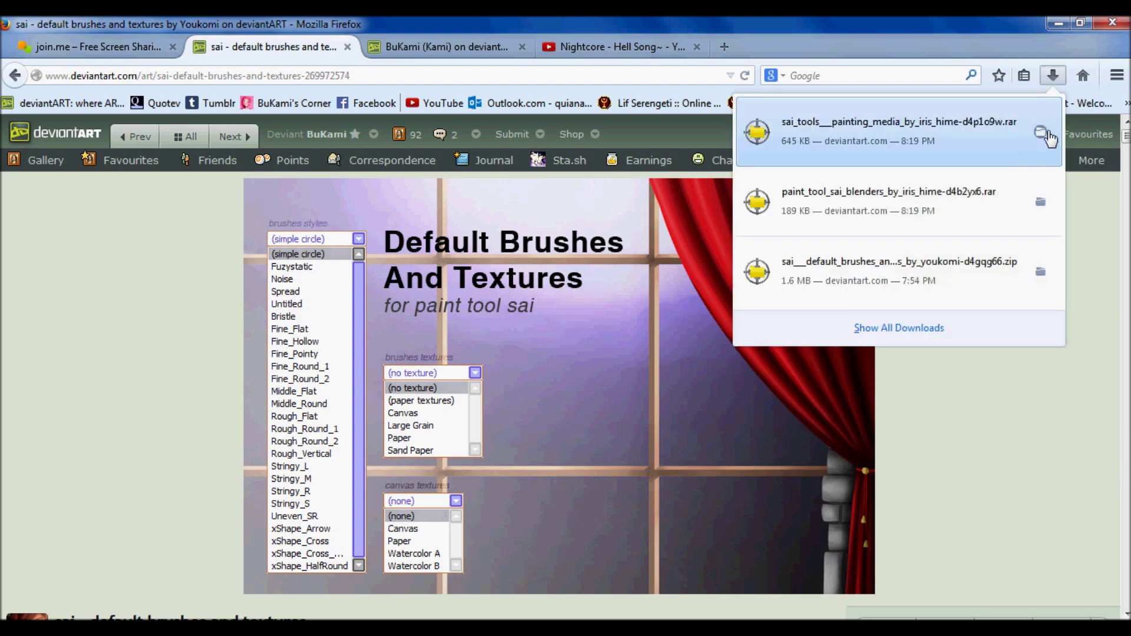
pyautogui.click(1040, 271)
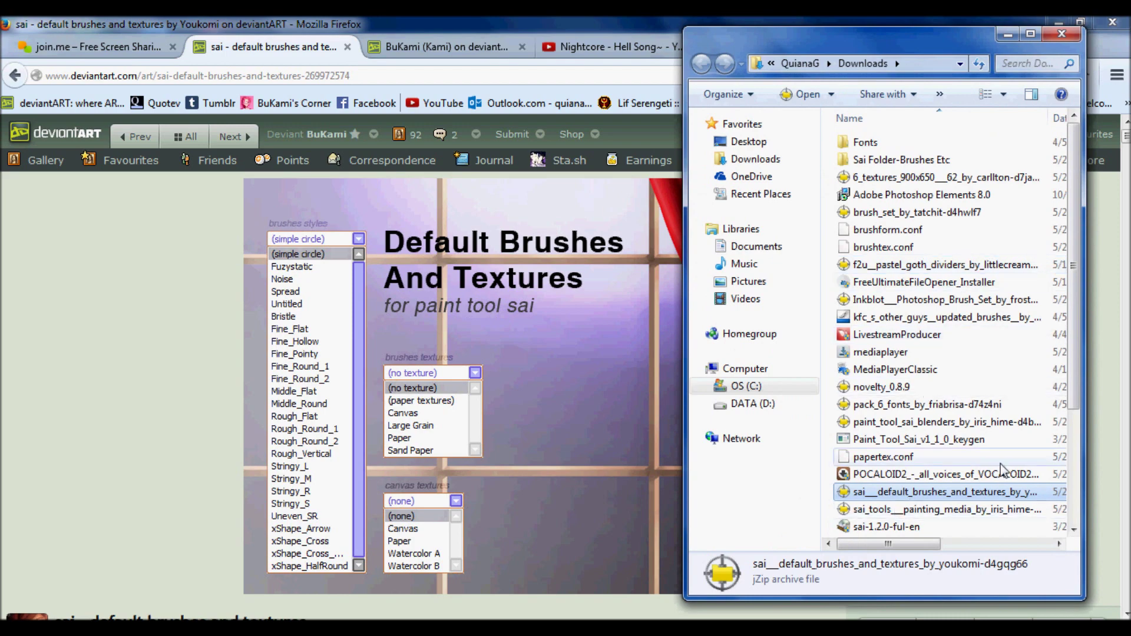
# Step: Open the default brushes zip in jZip, then narrow it and move it to the upper right
pyautogui.moveTo(1072, 235); pyautogui.dragTo(1072, 341)
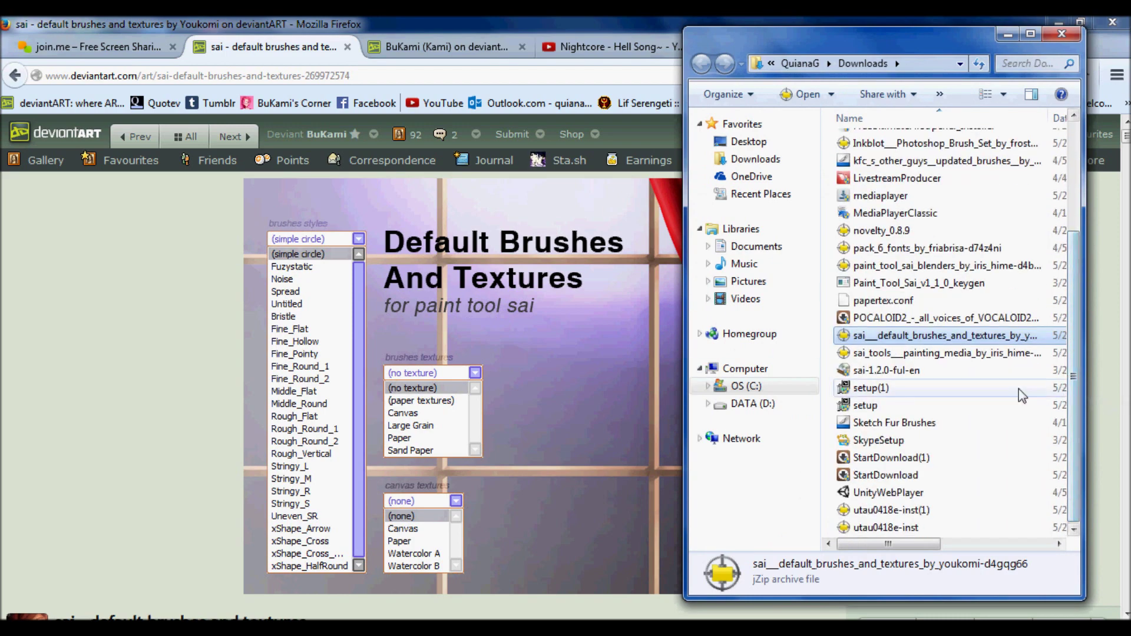
pyautogui.doubleClick(907, 339)
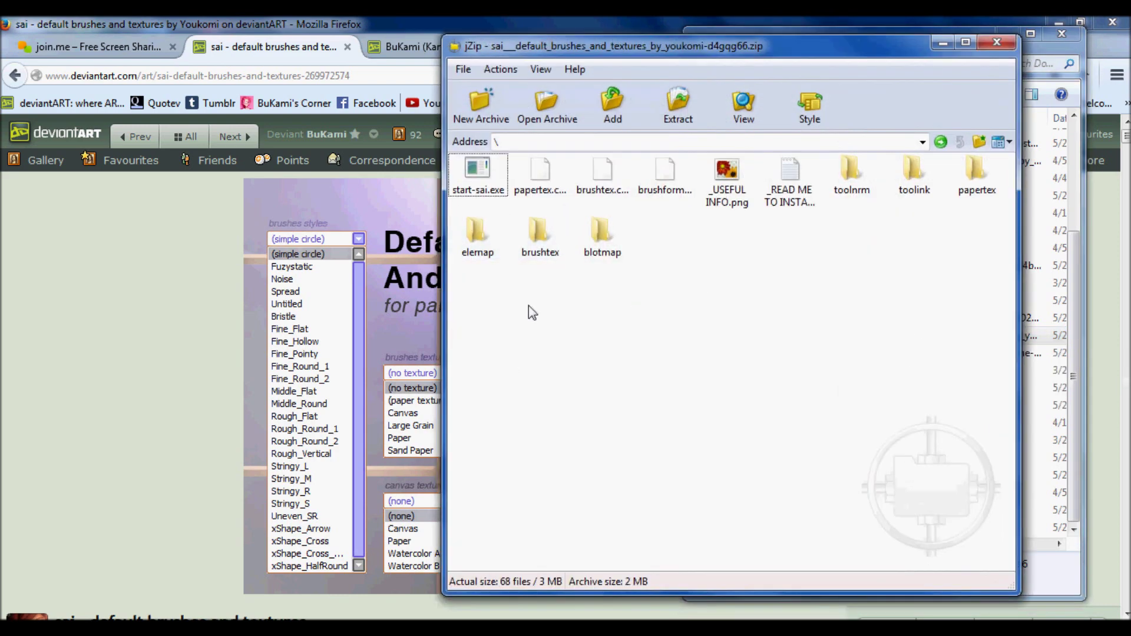
pyautogui.moveTo(445, 304); pyautogui.dragTo(594, 303)
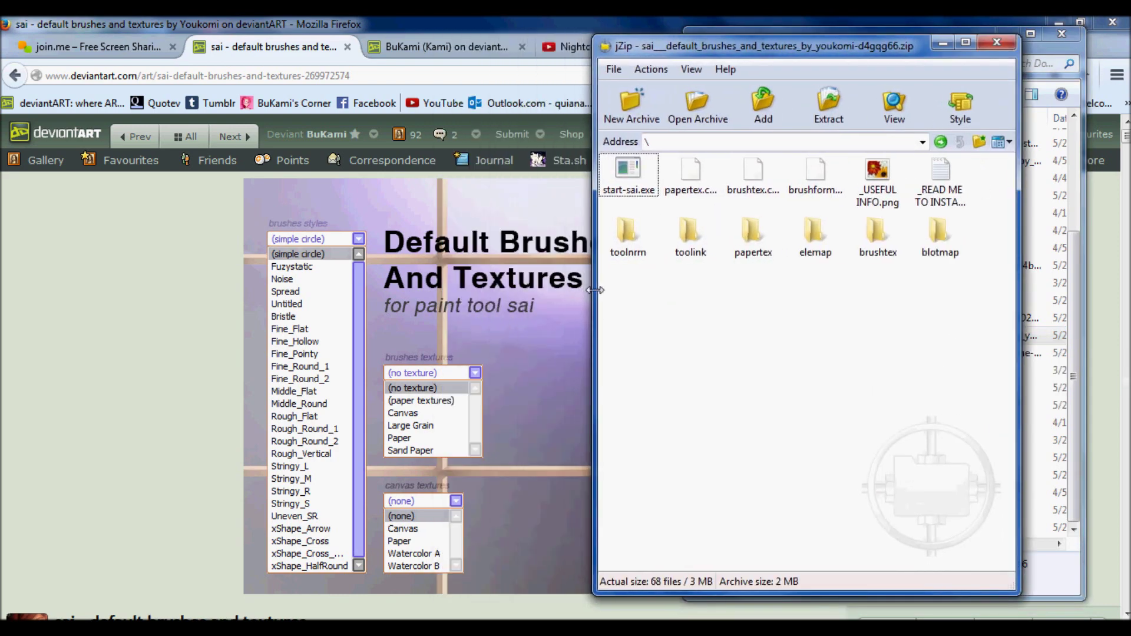
pyautogui.moveTo(697, 41); pyautogui.dragTo(728, 33)
# Step: Browse the file window to C:\PaintToolSAI and place it, widened, beside the archive
pyautogui.click(30, 613)
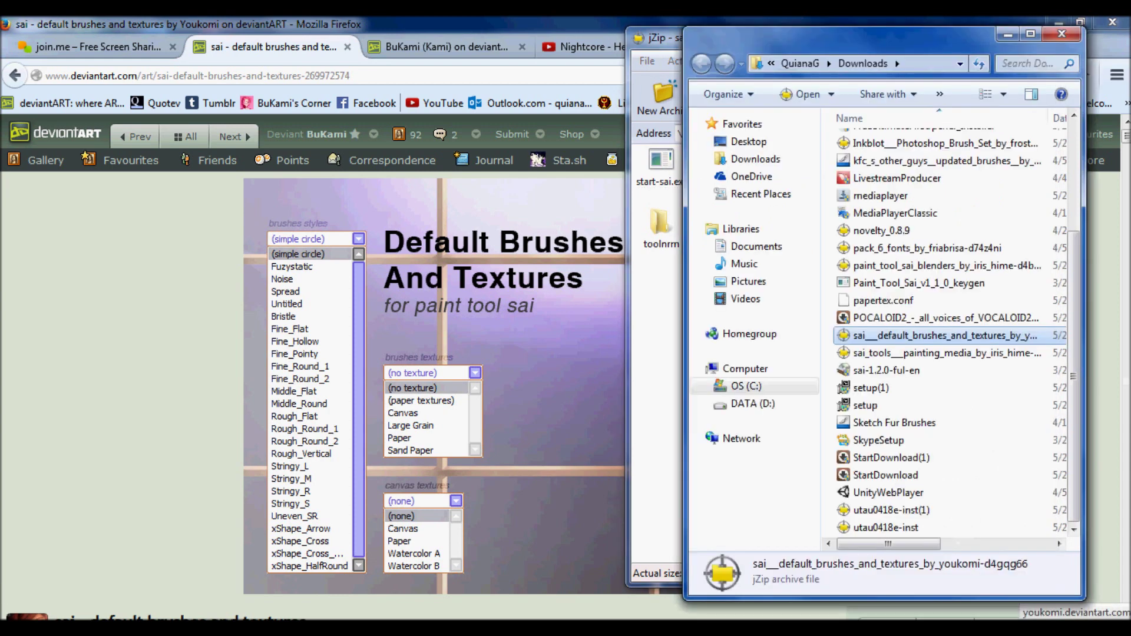
pyautogui.click(736, 368)
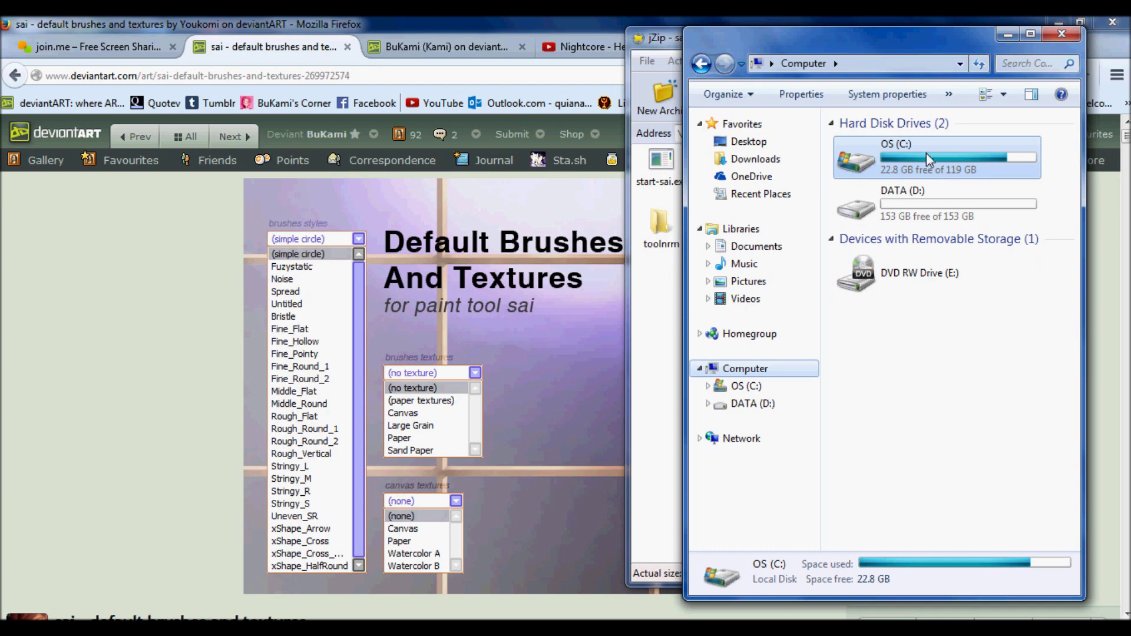
pyautogui.doubleClick(926, 153)
pyautogui.click(926, 154)
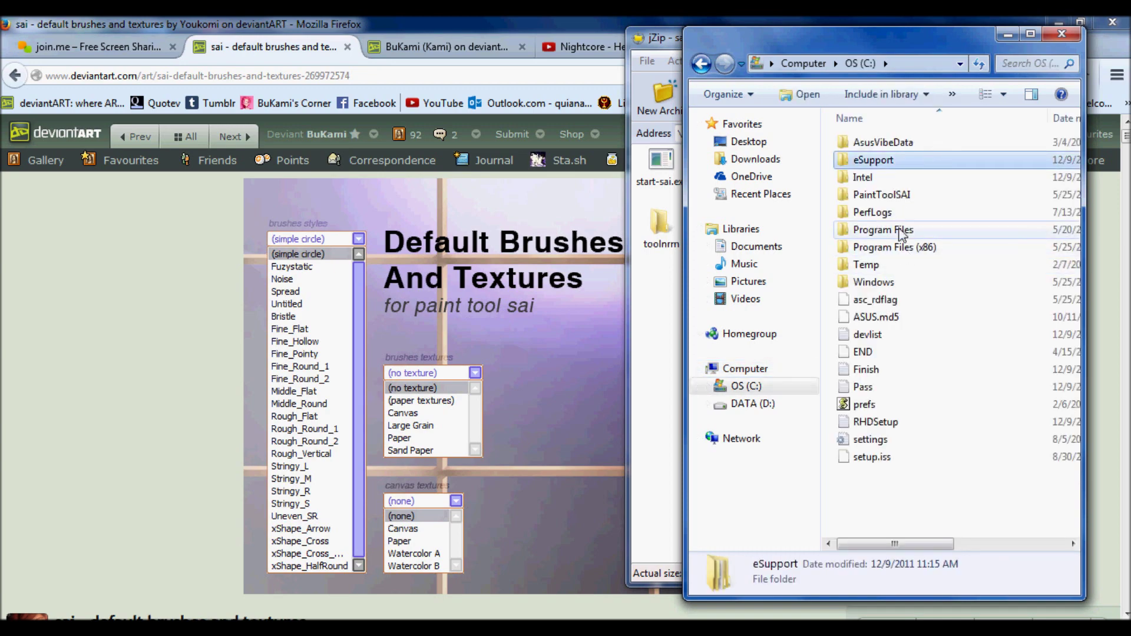
pyautogui.doubleClick(896, 193)
pyautogui.moveTo(897, 46)
pyautogui.mouseDown()
pyautogui.moveTo(348, 70)
pyautogui.moveTo(228, 36)
pyautogui.mouseUp()
pyautogui.moveTo(416, 549); pyautogui.dragTo(594, 551)
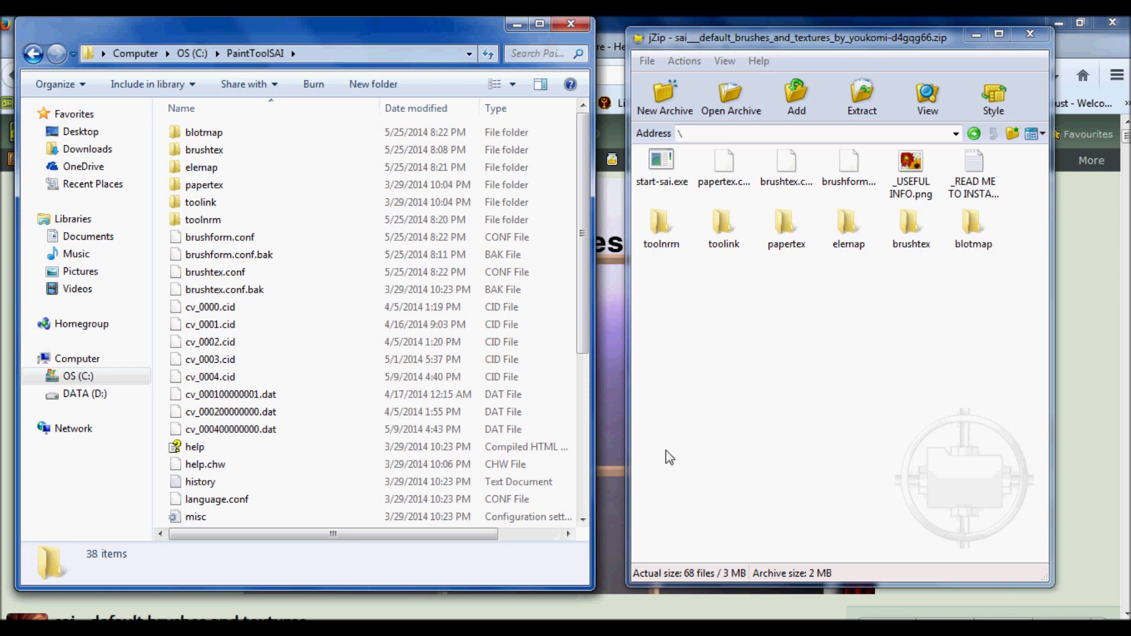
# Step: Widen jZip to show blotmap, brushtex, elemap, papertex, toolink and toolnrm beside Explorer
pyautogui.moveTo(627, 268); pyautogui.dragTo(604, 268)
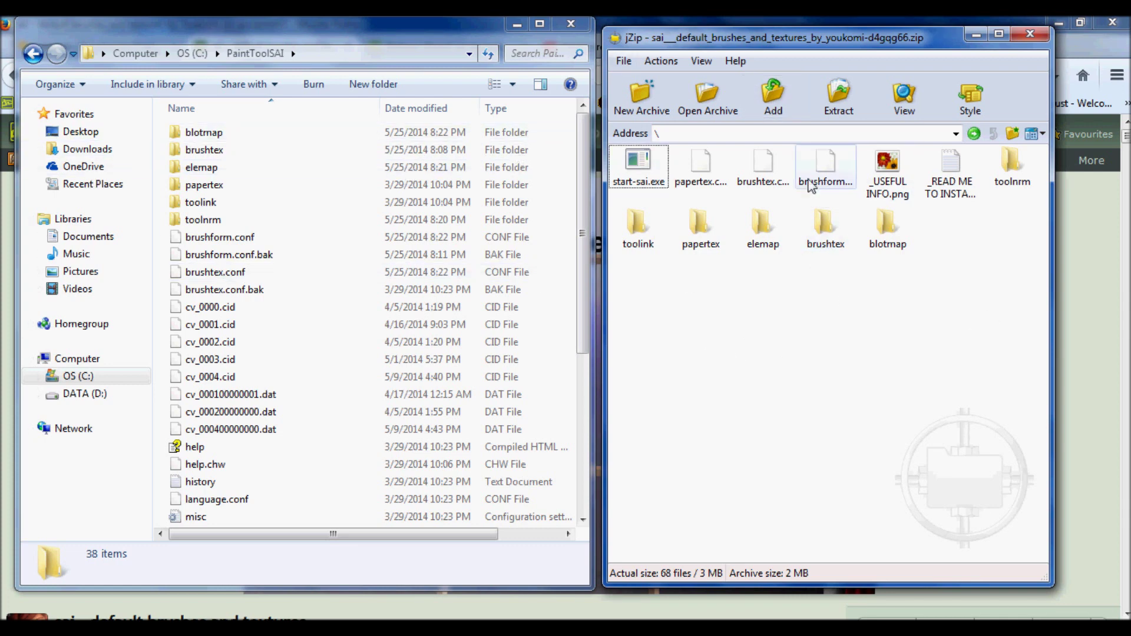
pyautogui.moveTo(1052, 77); pyautogui.dragTo(1124, 72)
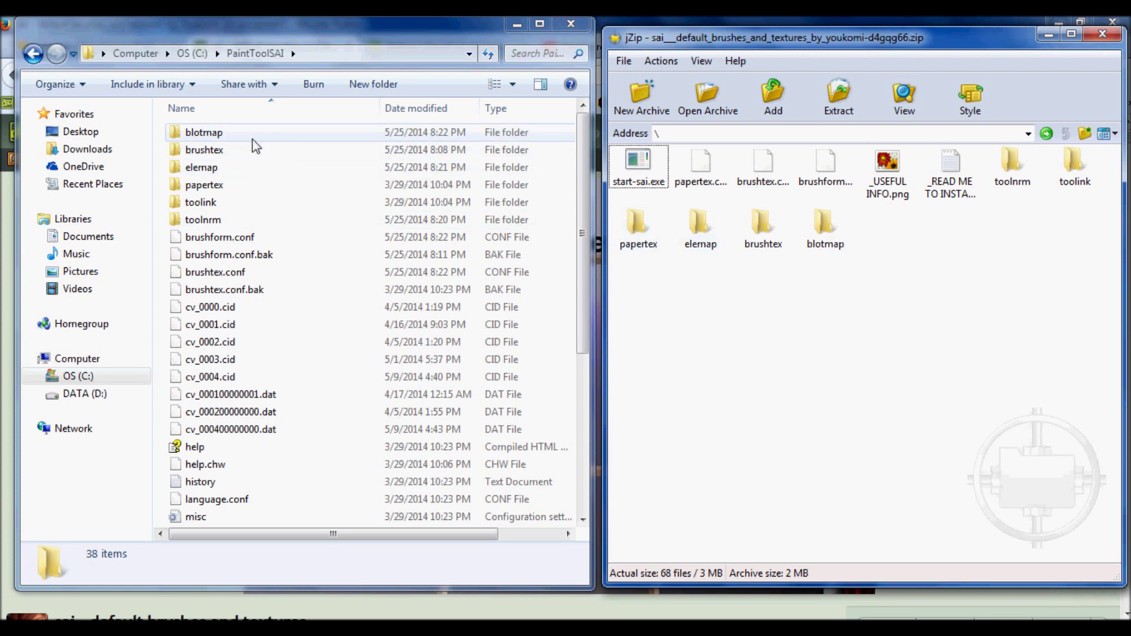
pyautogui.click(296, 129)
pyautogui.doubleClick(295, 129)
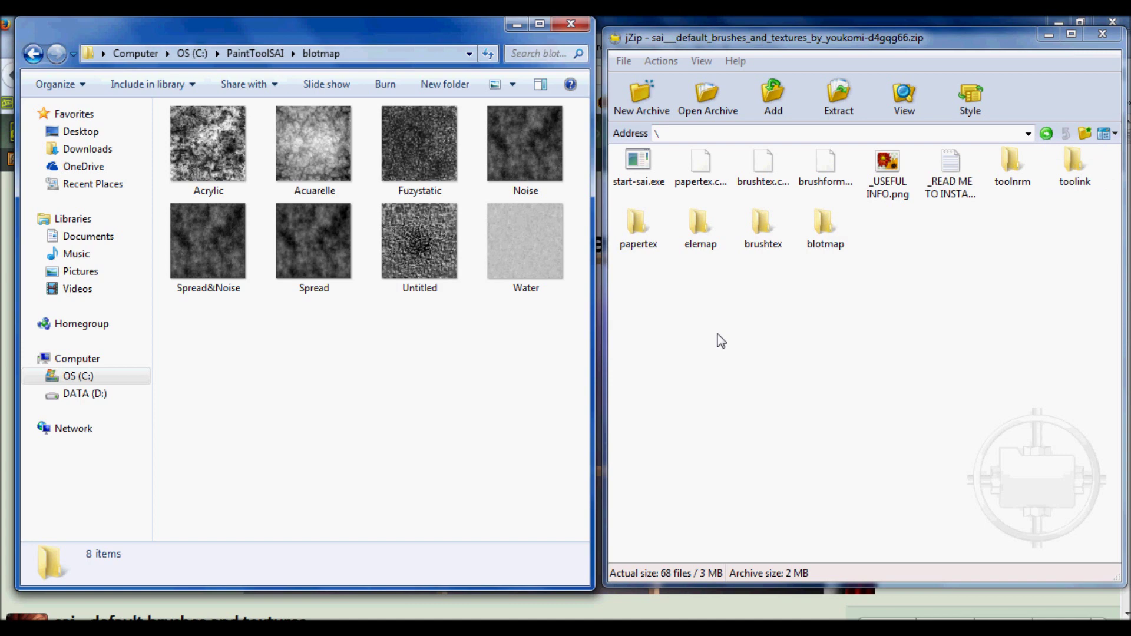
pyautogui.doubleClick(823, 229)
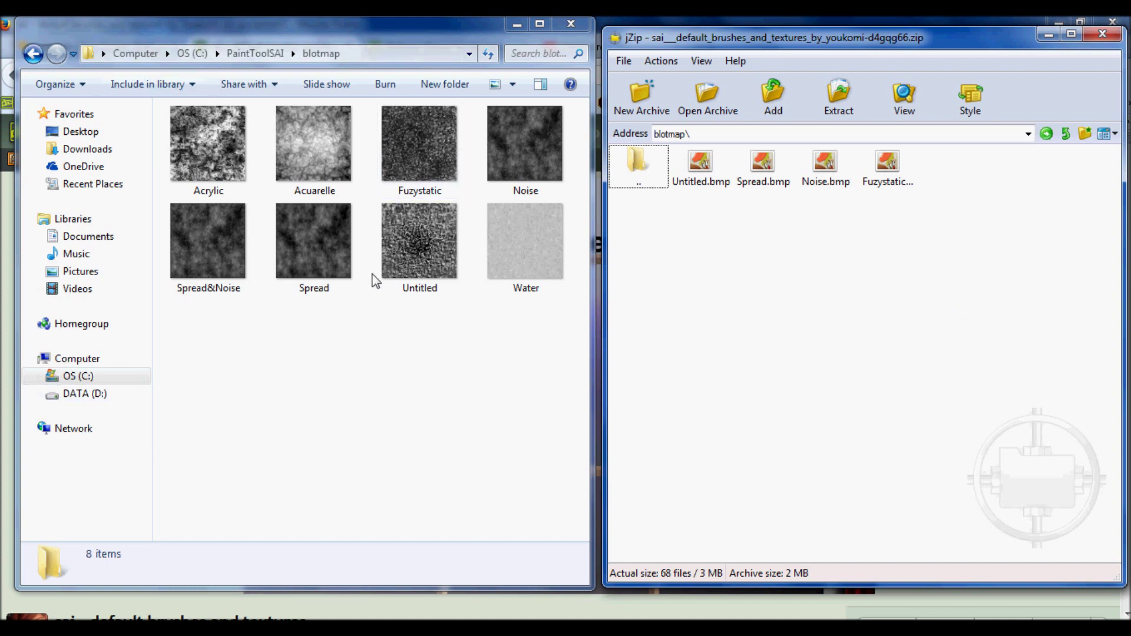
pyautogui.click(39, 52)
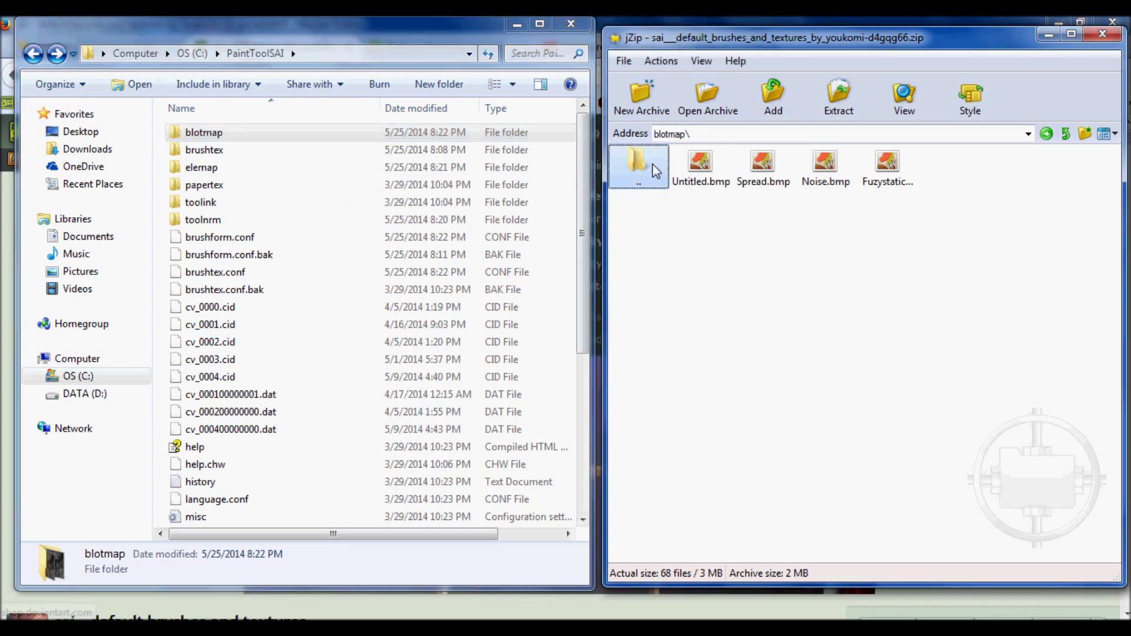
pyautogui.doubleClick(638, 164)
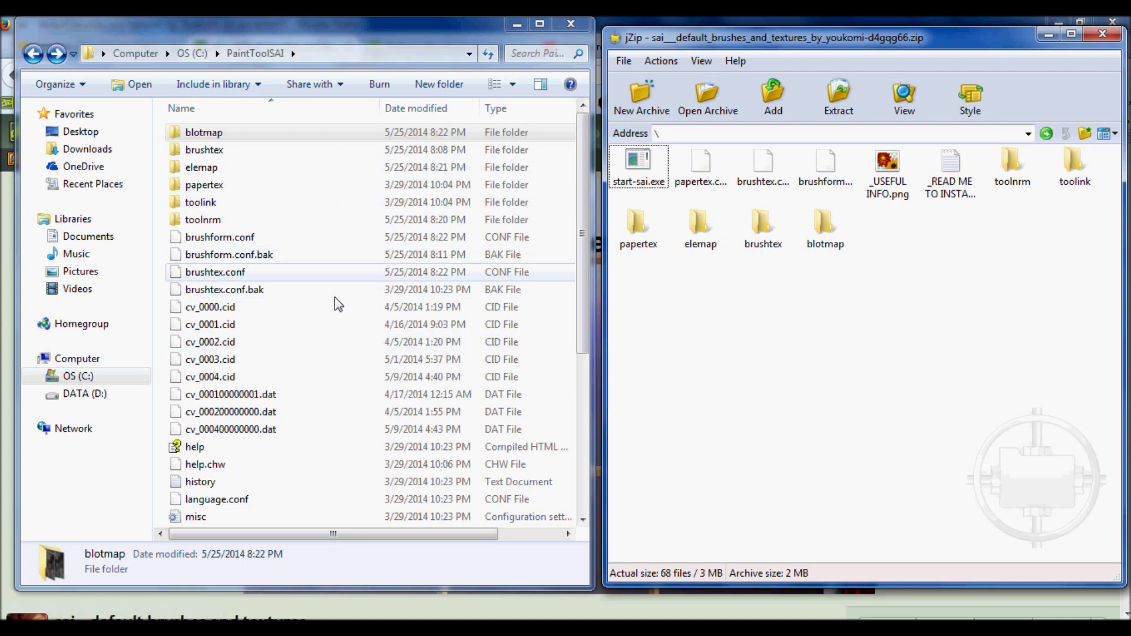
# Step: Scroll the PaintToolSAI file list, then bring the running PaintTool SAI to the front
pyautogui.moveTo(581, 187); pyautogui.dragTo(571, 334)
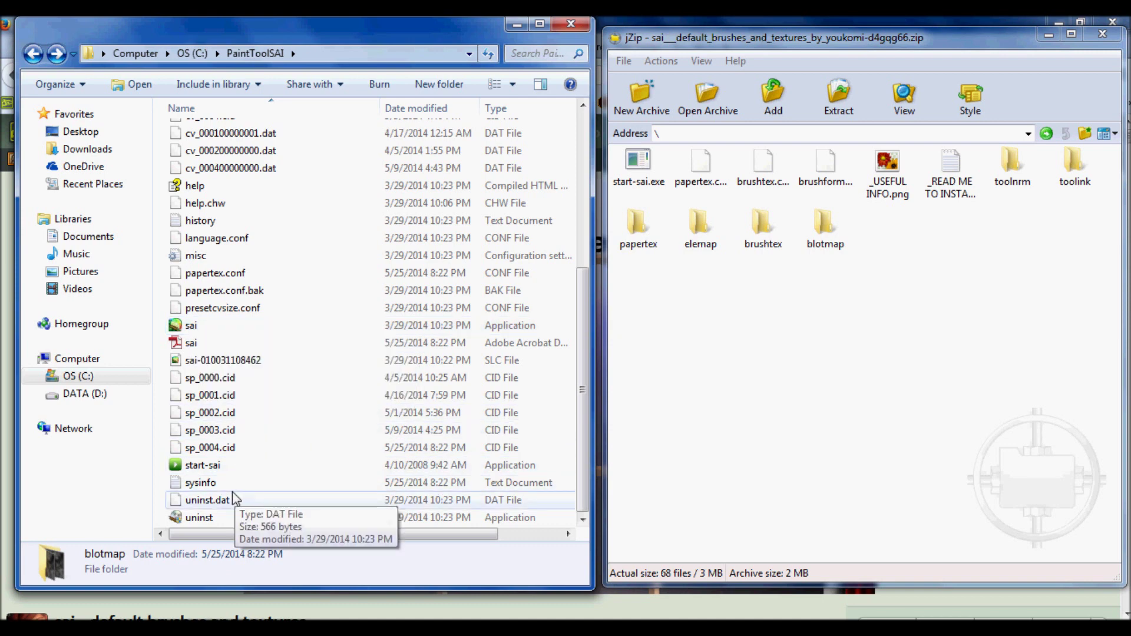
pyautogui.click(281, 616)
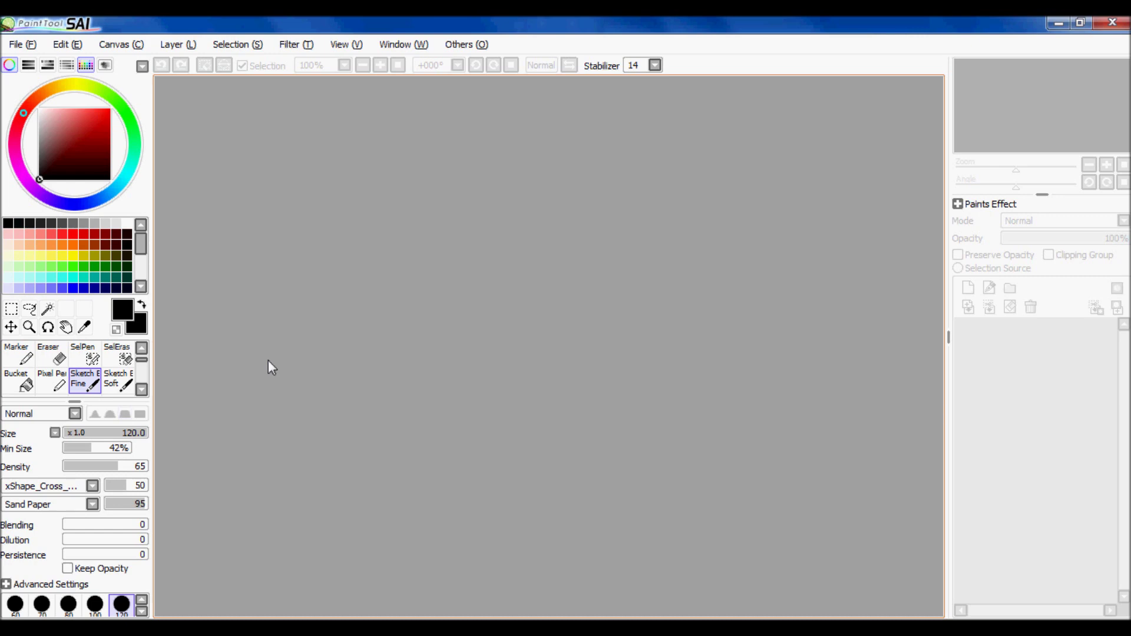
# Step: Check the new brush shape and texture lists, keeping Sand Paper as the texture
pyautogui.click(92, 485)
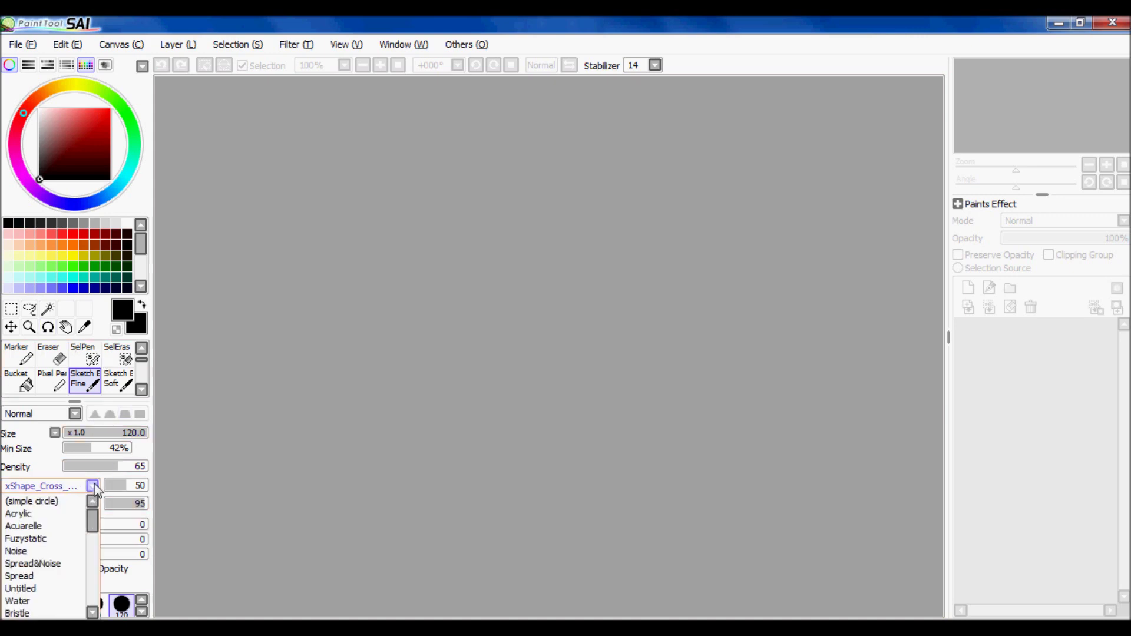
pyautogui.moveTo(93, 512)
pyautogui.mouseDown()
pyautogui.moveTo(93, 595)
pyautogui.moveTo(93, 510)
pyautogui.mouseUp()
pyautogui.click(199, 486)
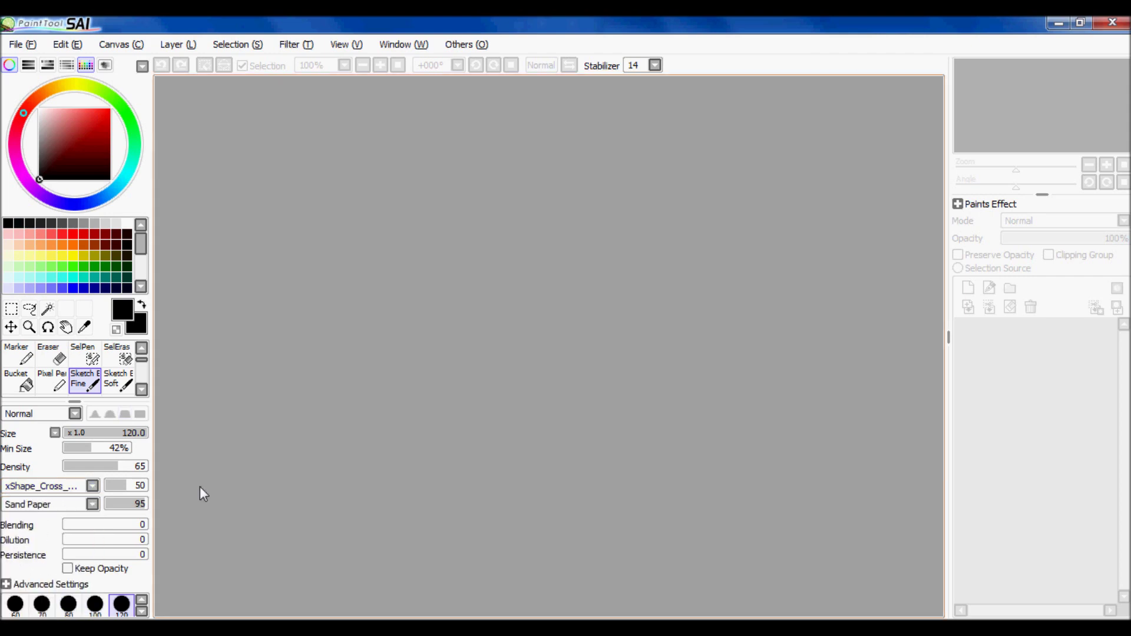
pyautogui.click(93, 503)
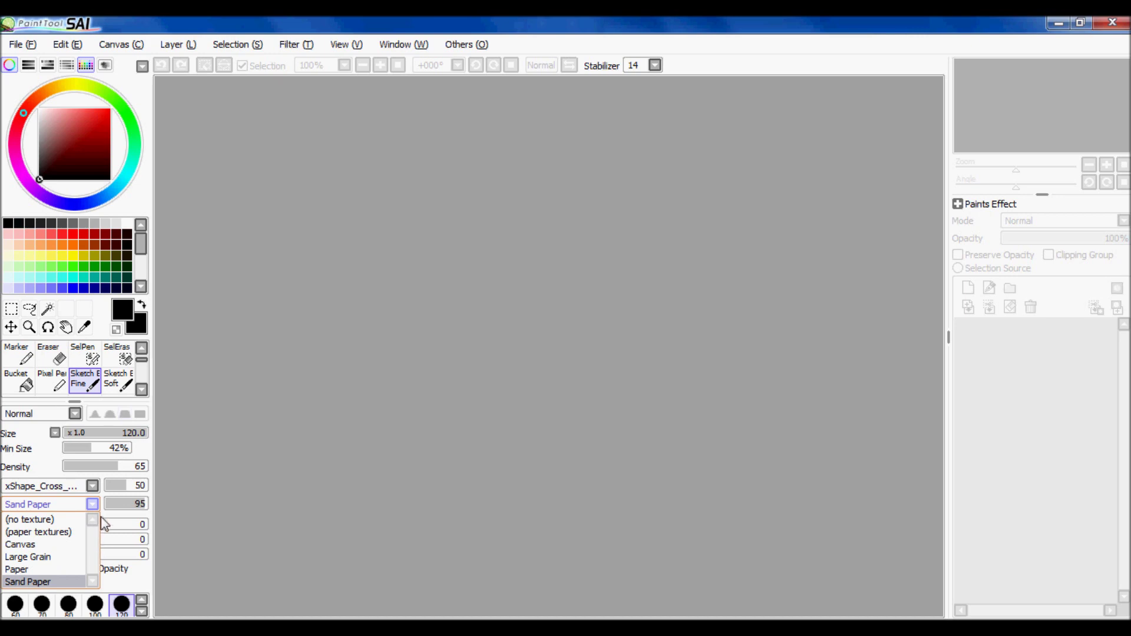
pyautogui.click(164, 502)
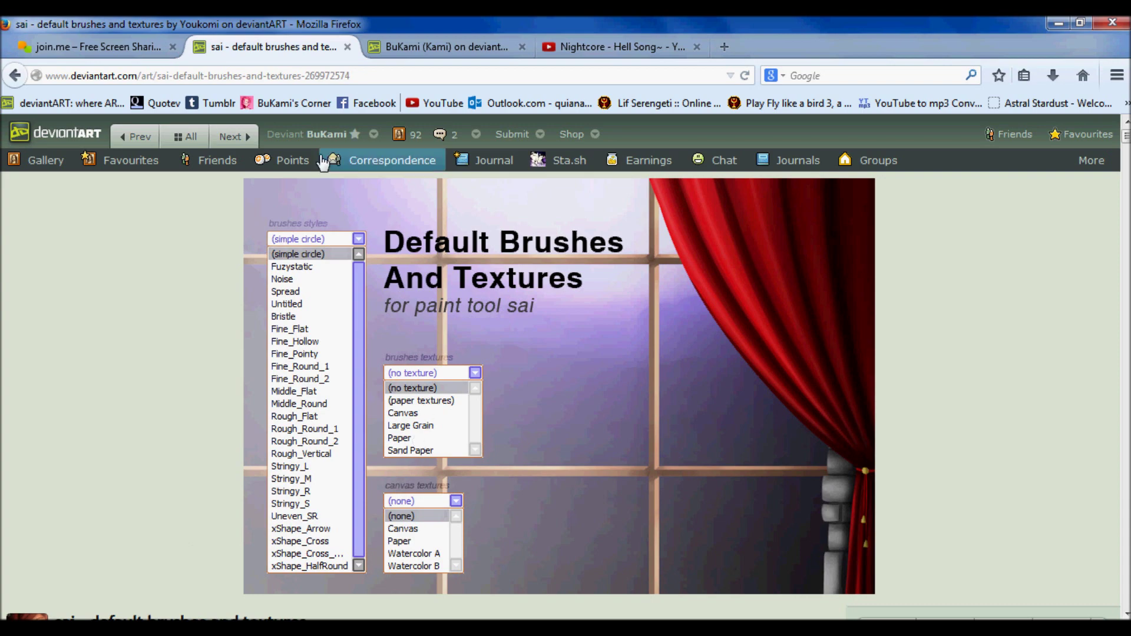
# Step: Go to your deviantART profile page and scroll its About Me and Art Status sections
pyautogui.click(318, 136)
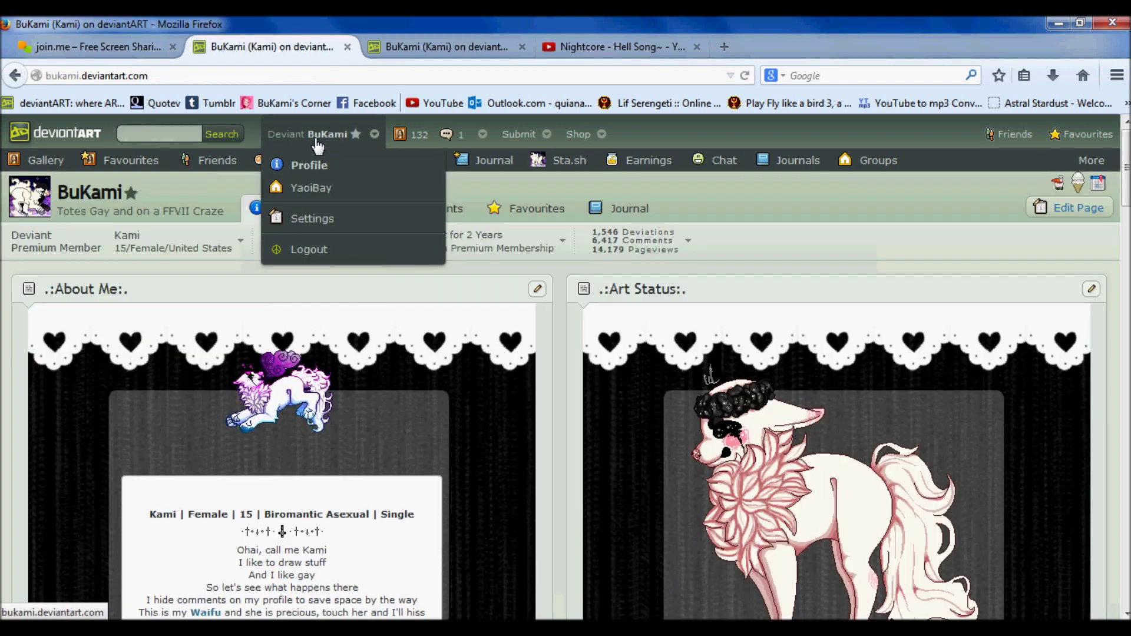
pyautogui.scroll(-1, 578, 421)
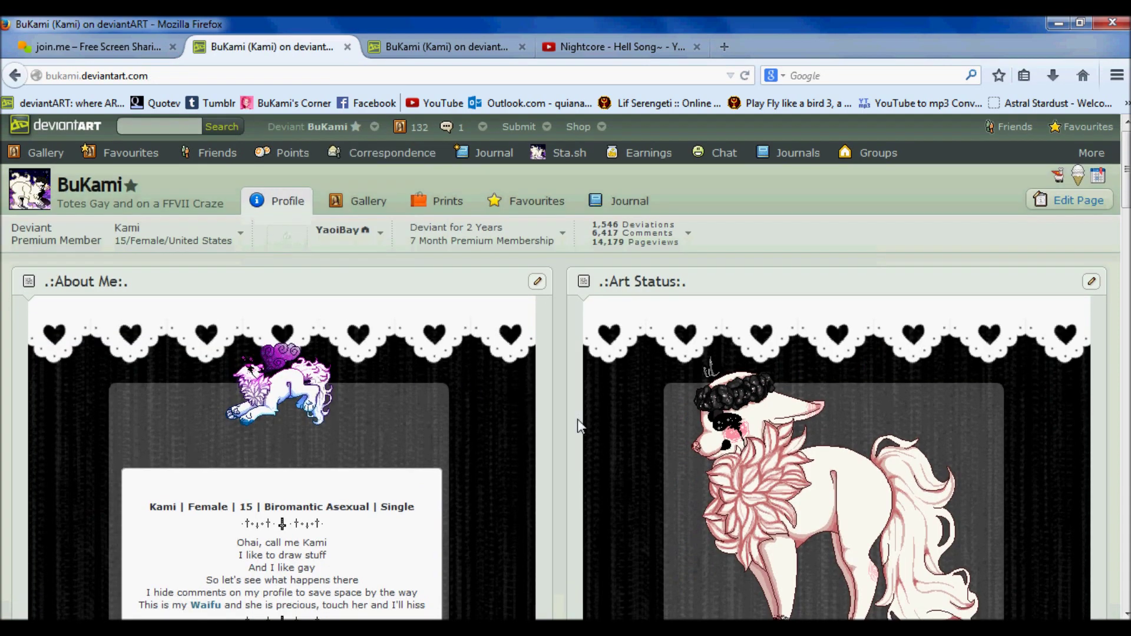
pyautogui.scroll(-5, 577, 420)
pyautogui.scroll(5, 569, 420)
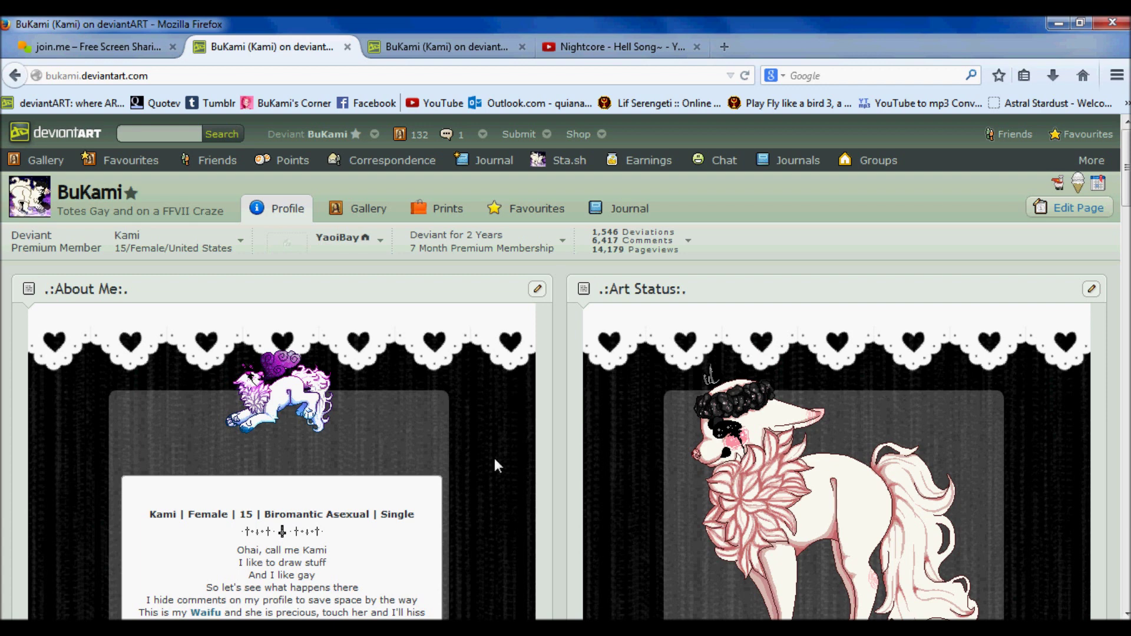
pyautogui.moveTo(433, 629)
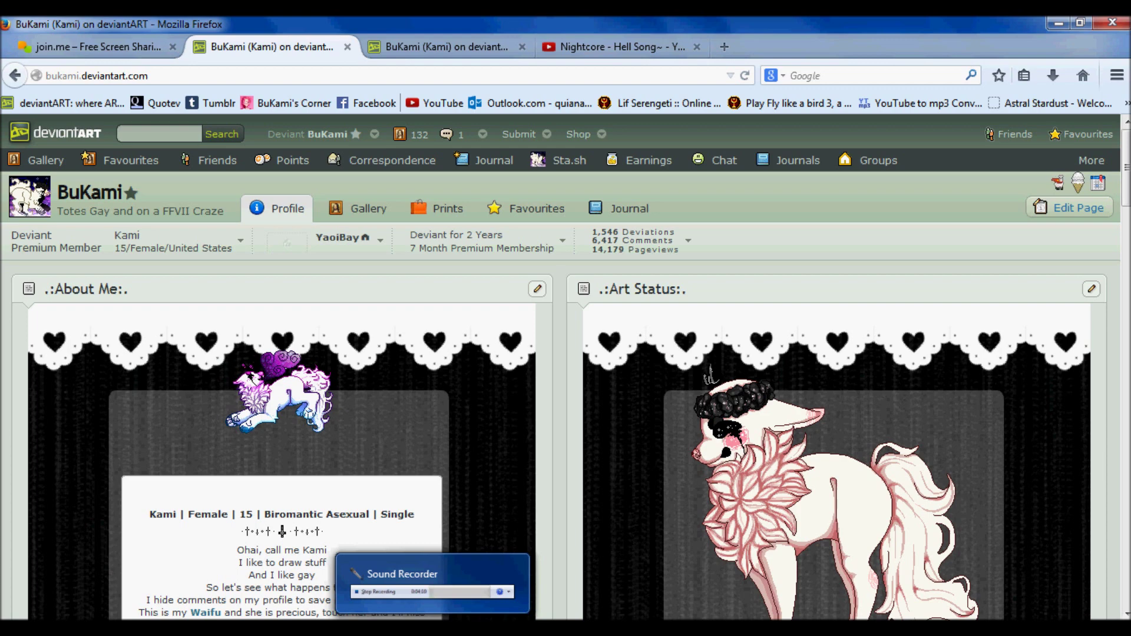
pyautogui.click(329, 629)
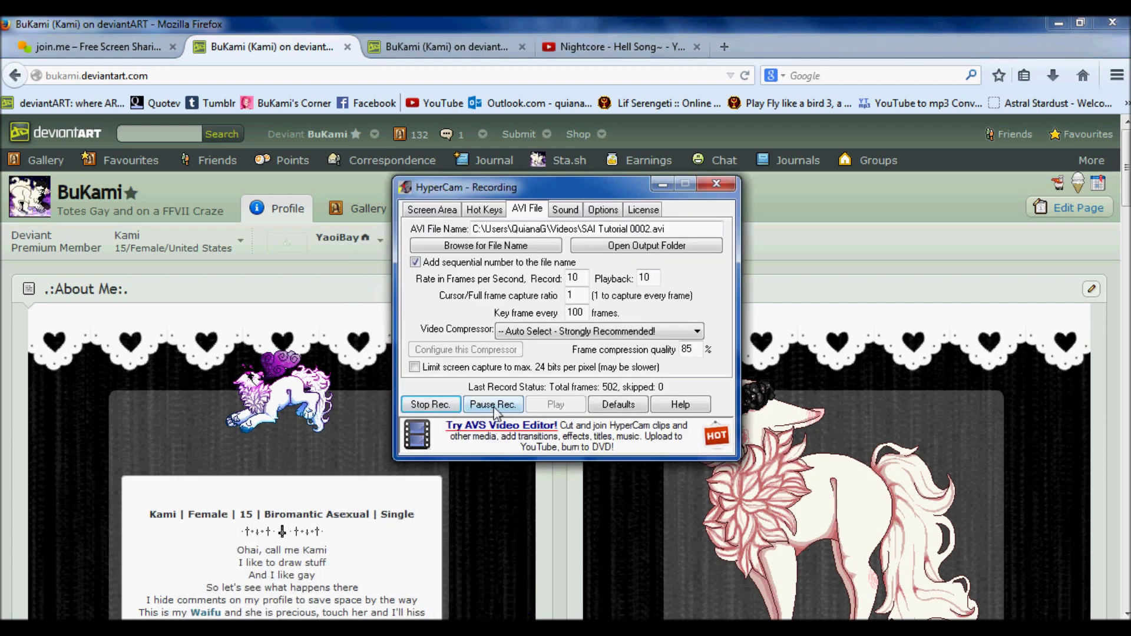